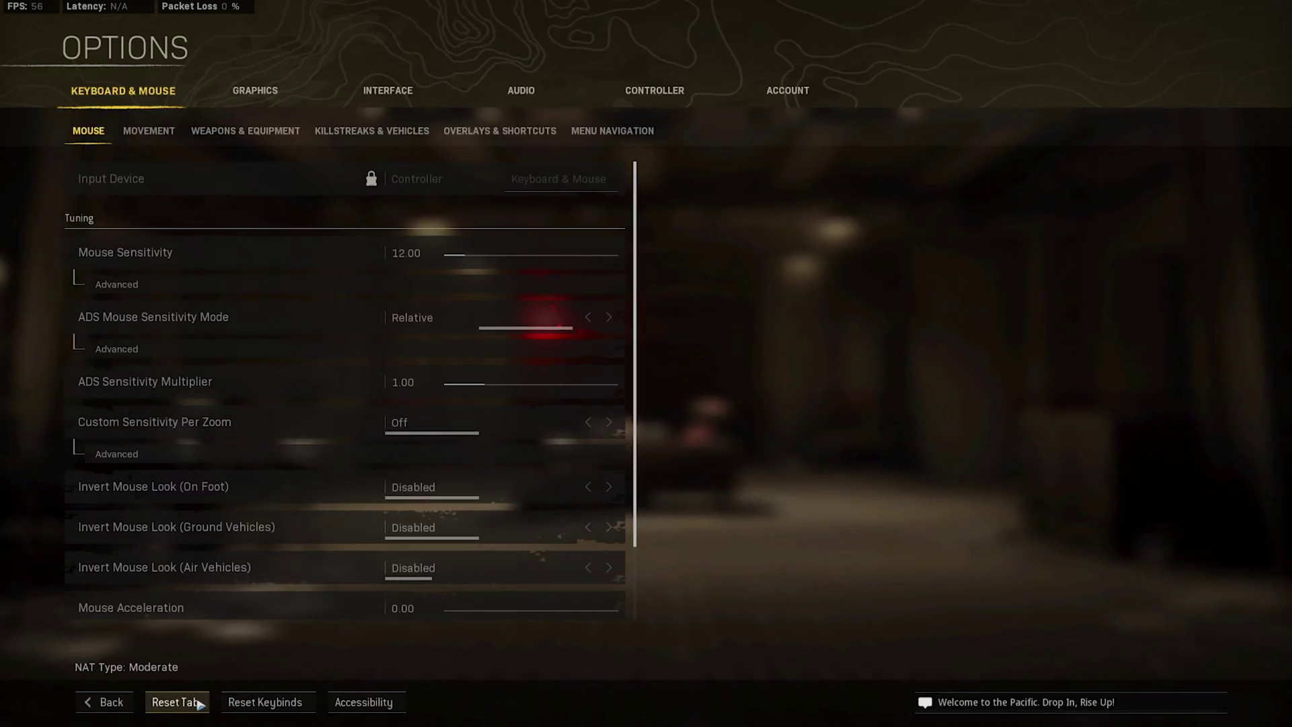
Switch Warzone's Options menu from Keyboard & Mouse to the Graphics display settings.
click(247, 90)
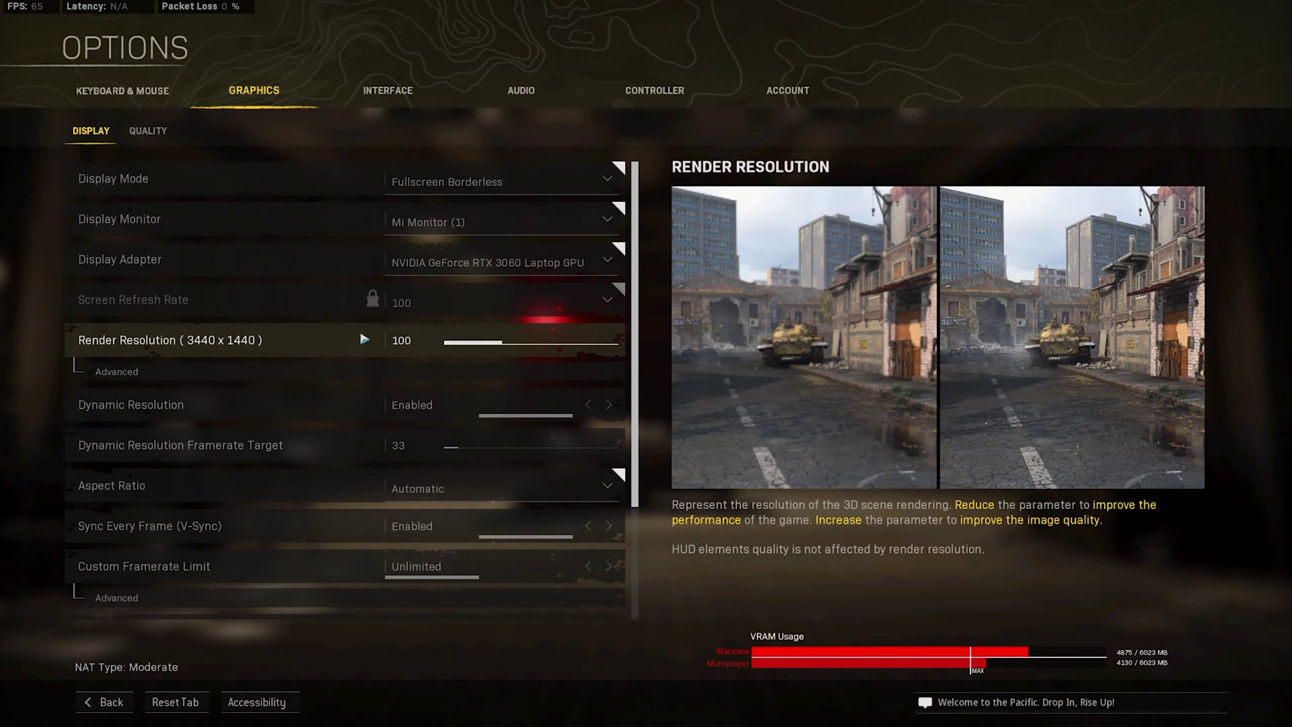
Try lowering Render Resolution to 86, then bring it back up to 100.
drag(505, 344, 507, 345)
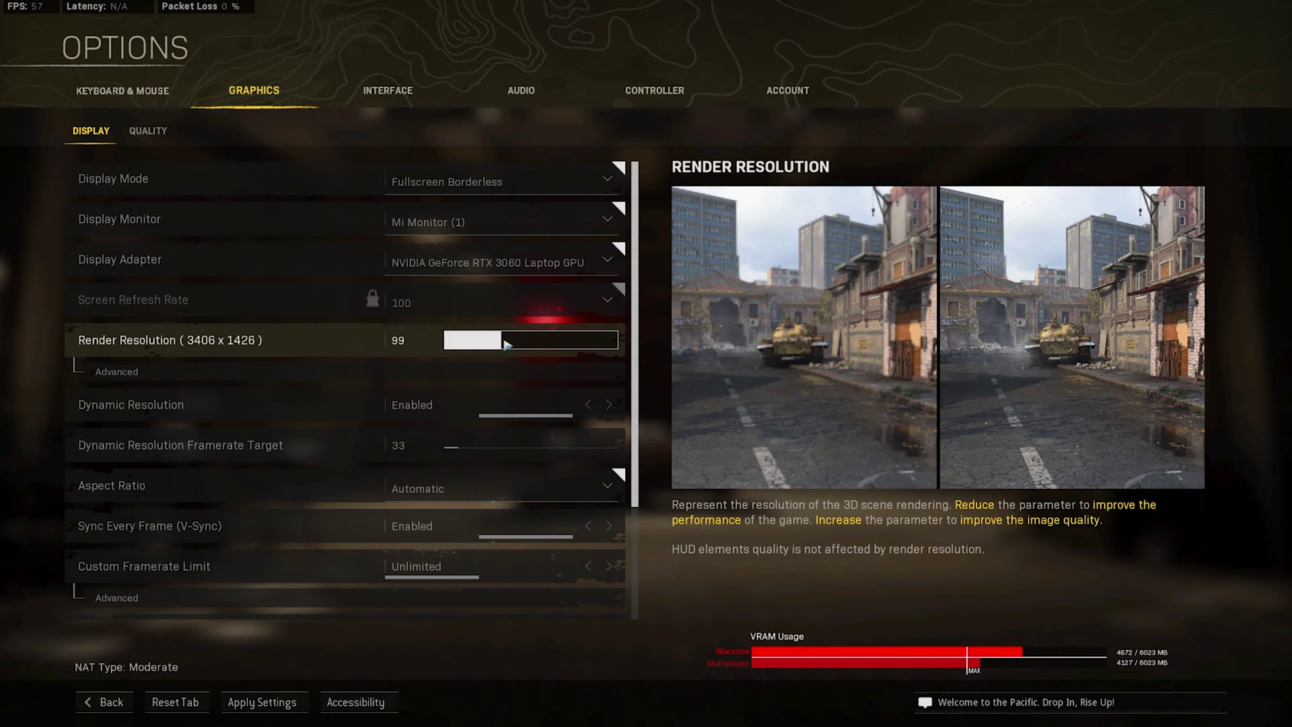
click(411, 340)
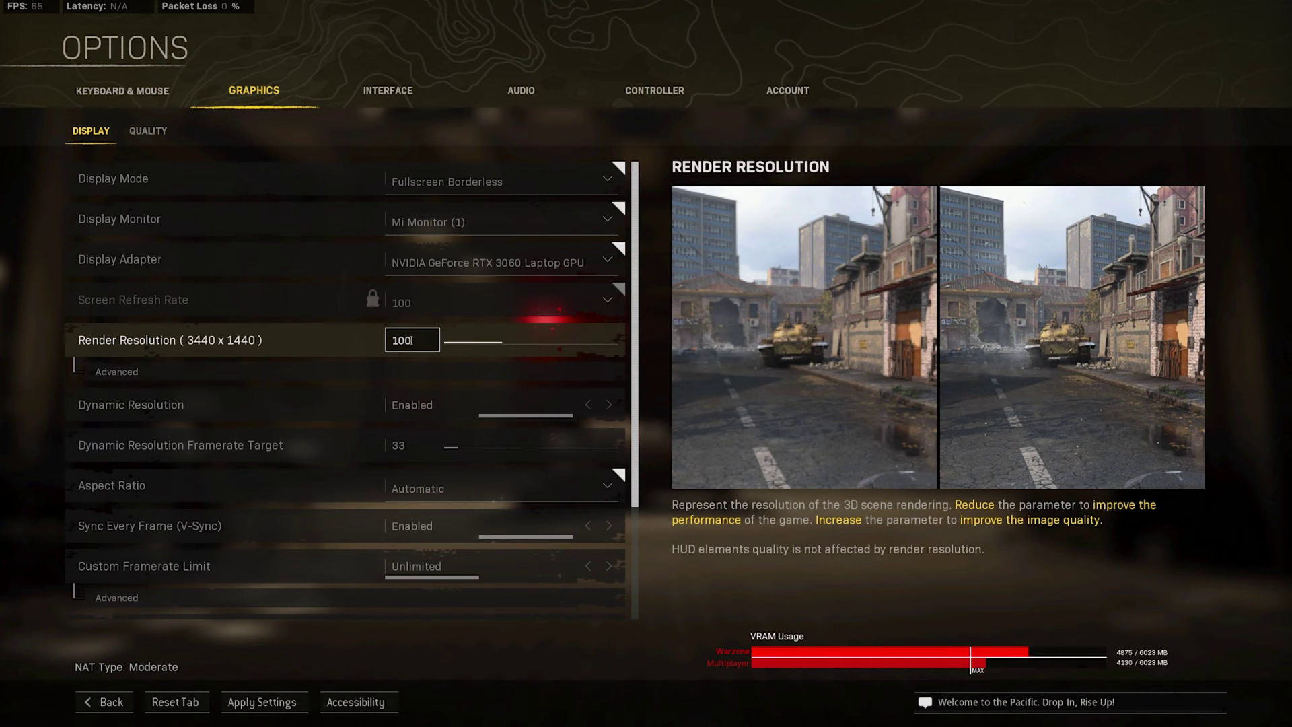
click(383, 346)
click(485, 342)
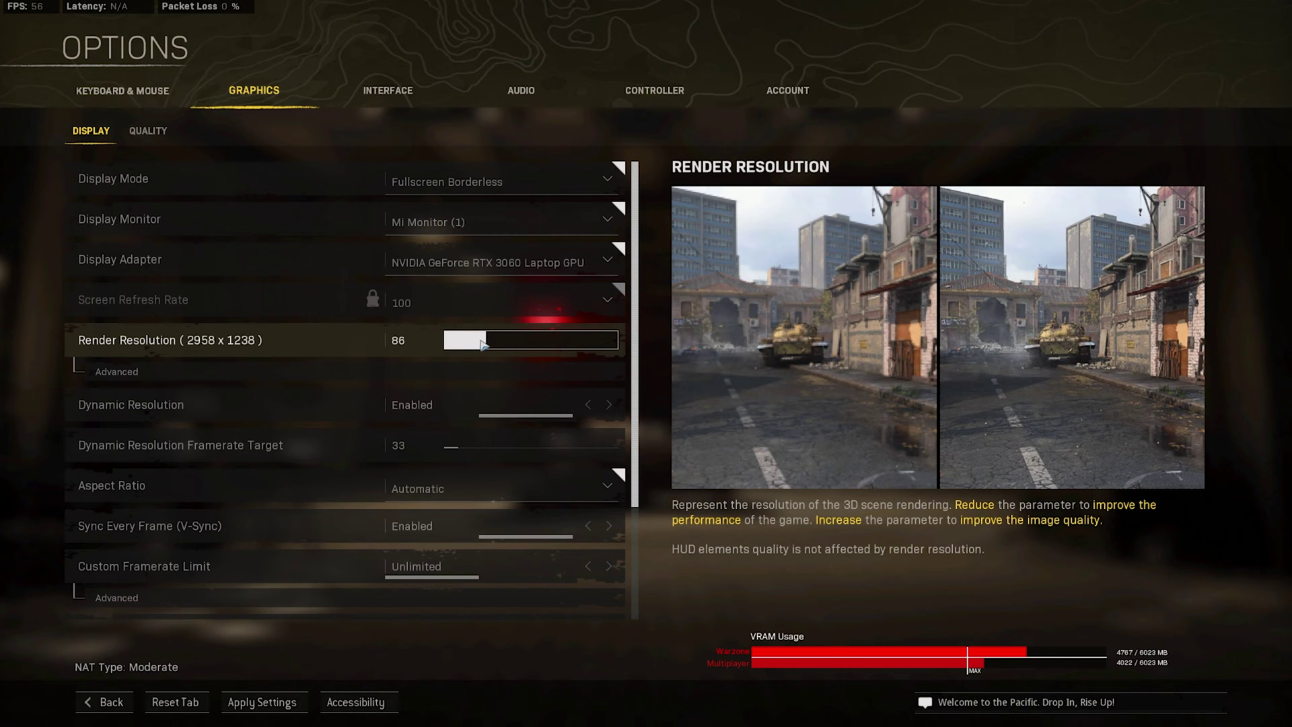
drag(469, 346, 523, 346)
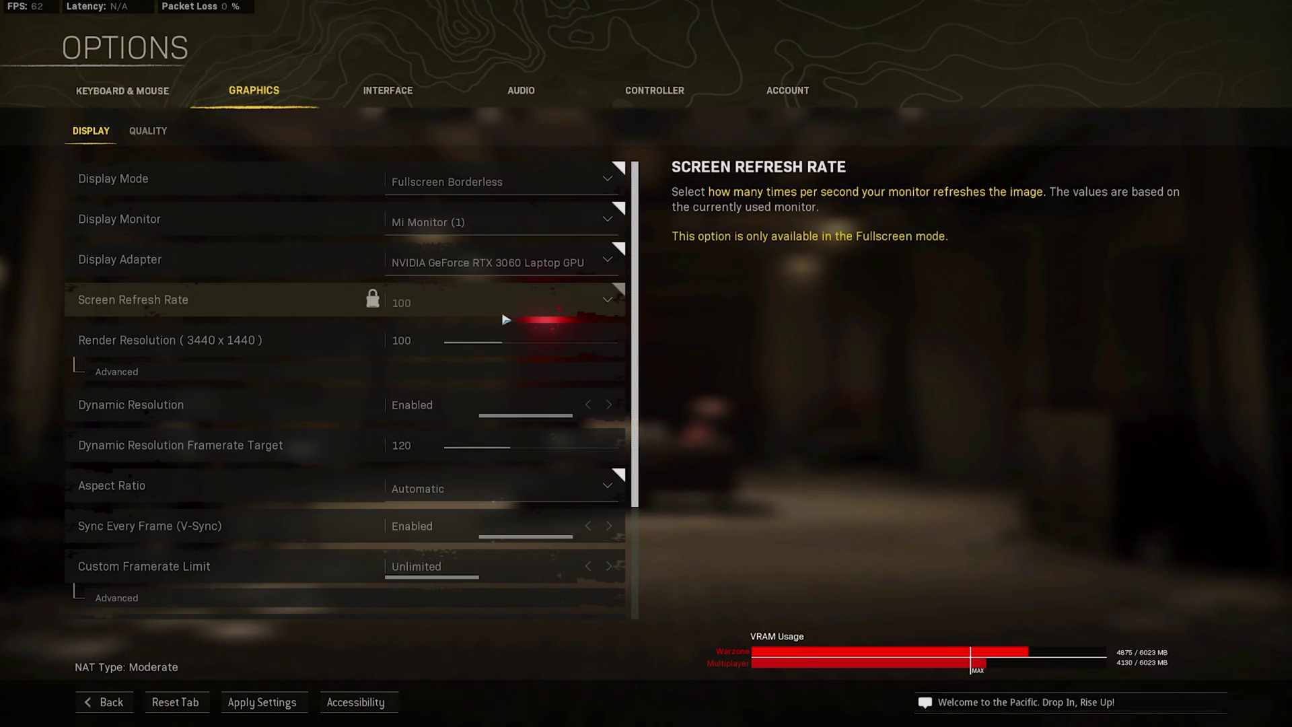
Toggle NVIDIA Highlights and Reflex Low Latency, keep both Enabled, and apply despite the VRAM warning.
drag(633, 330, 644, 464)
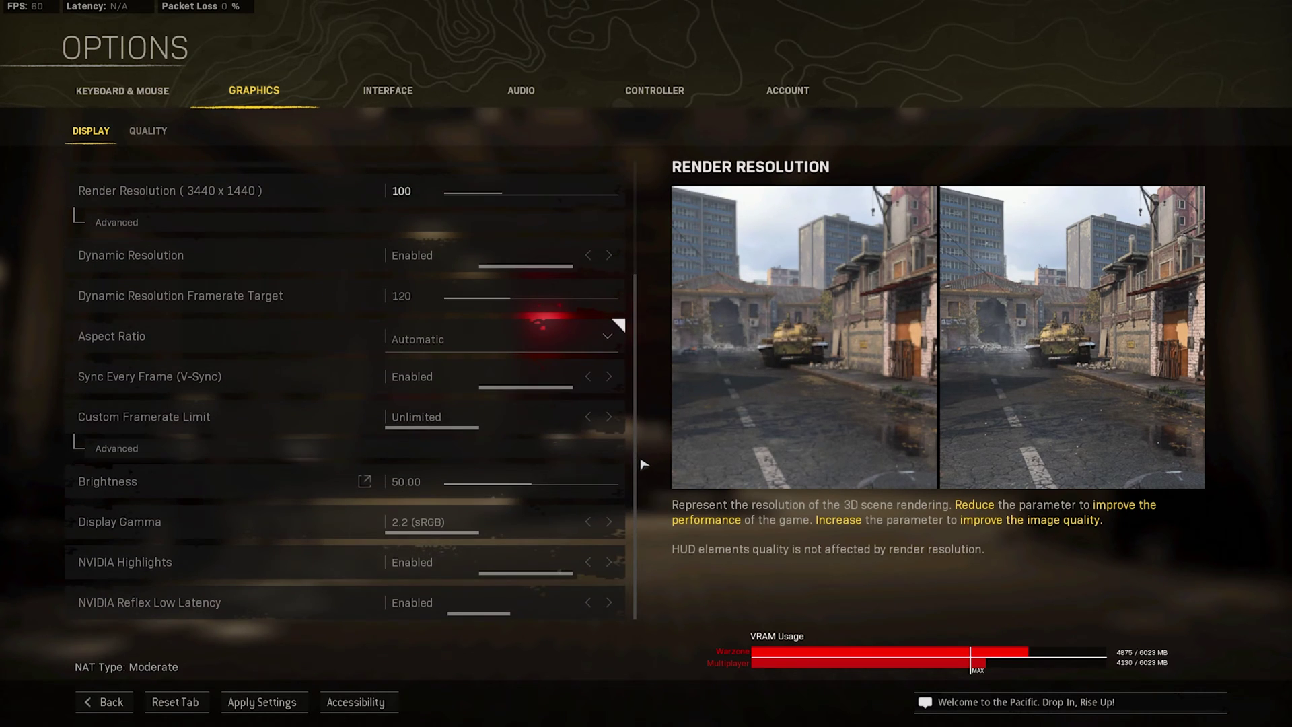
click(588, 562)
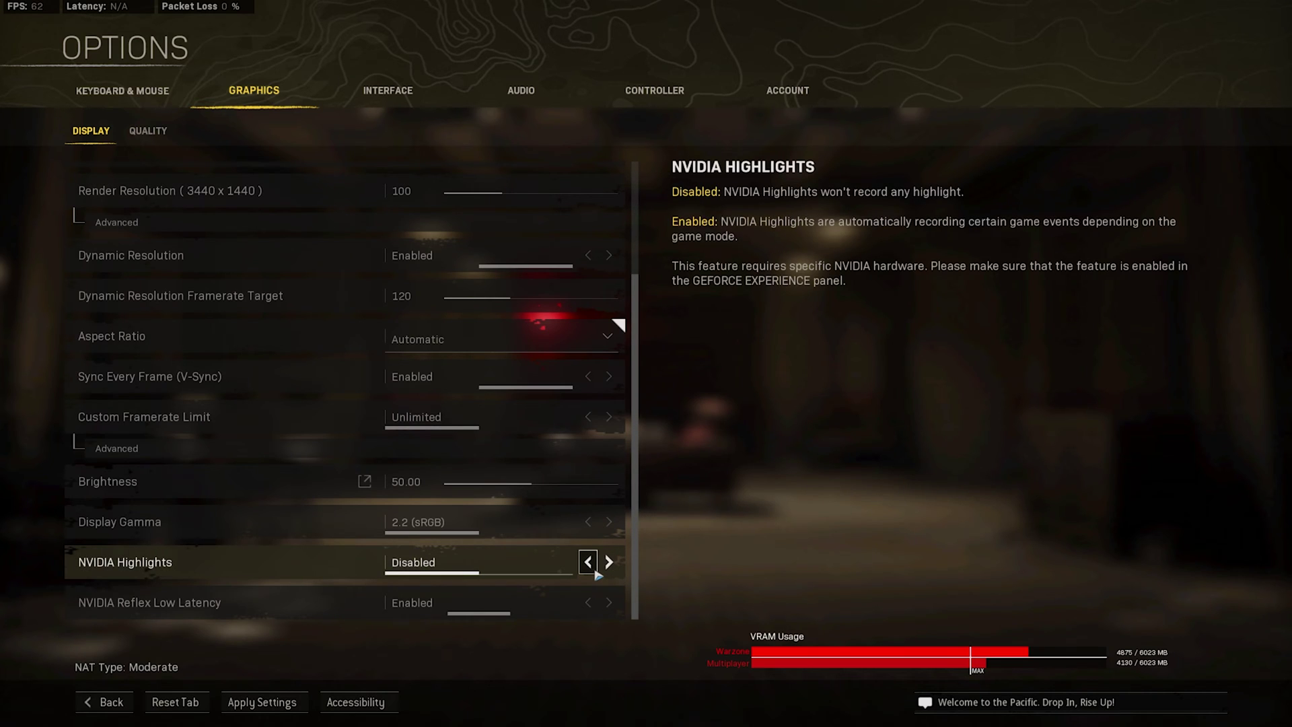
click(589, 602)
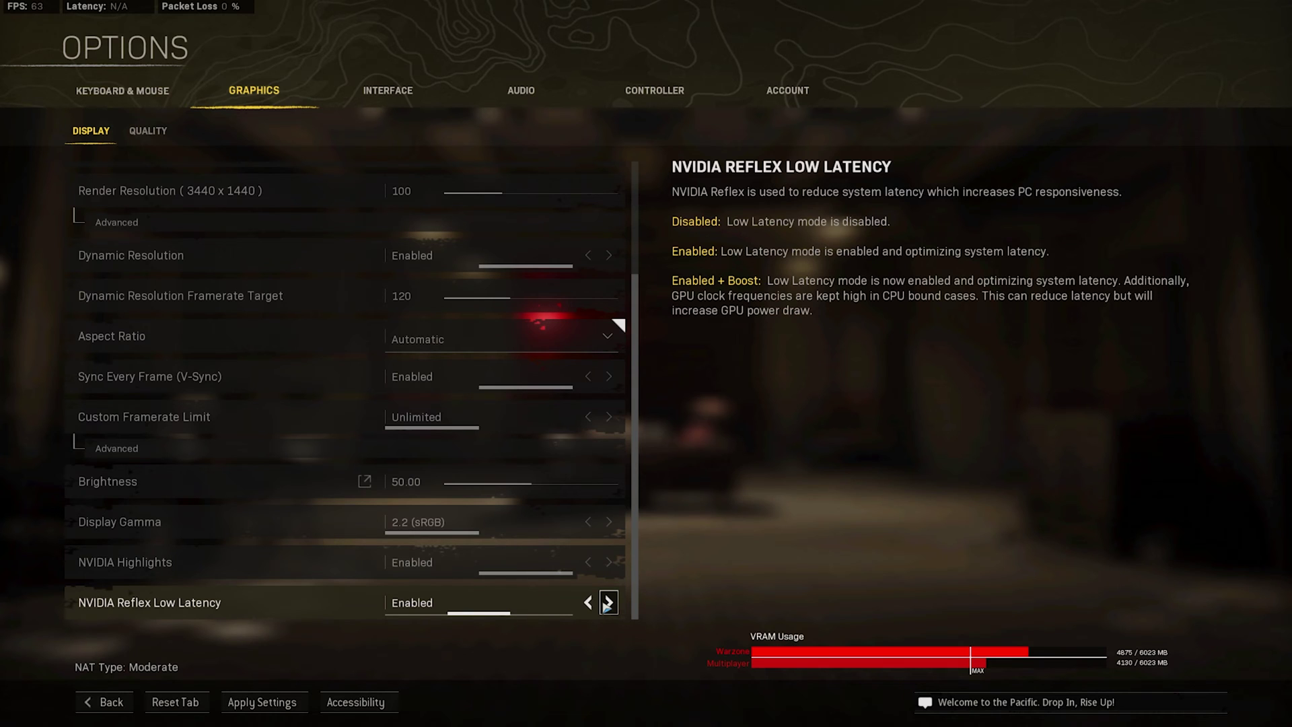
click(260, 701)
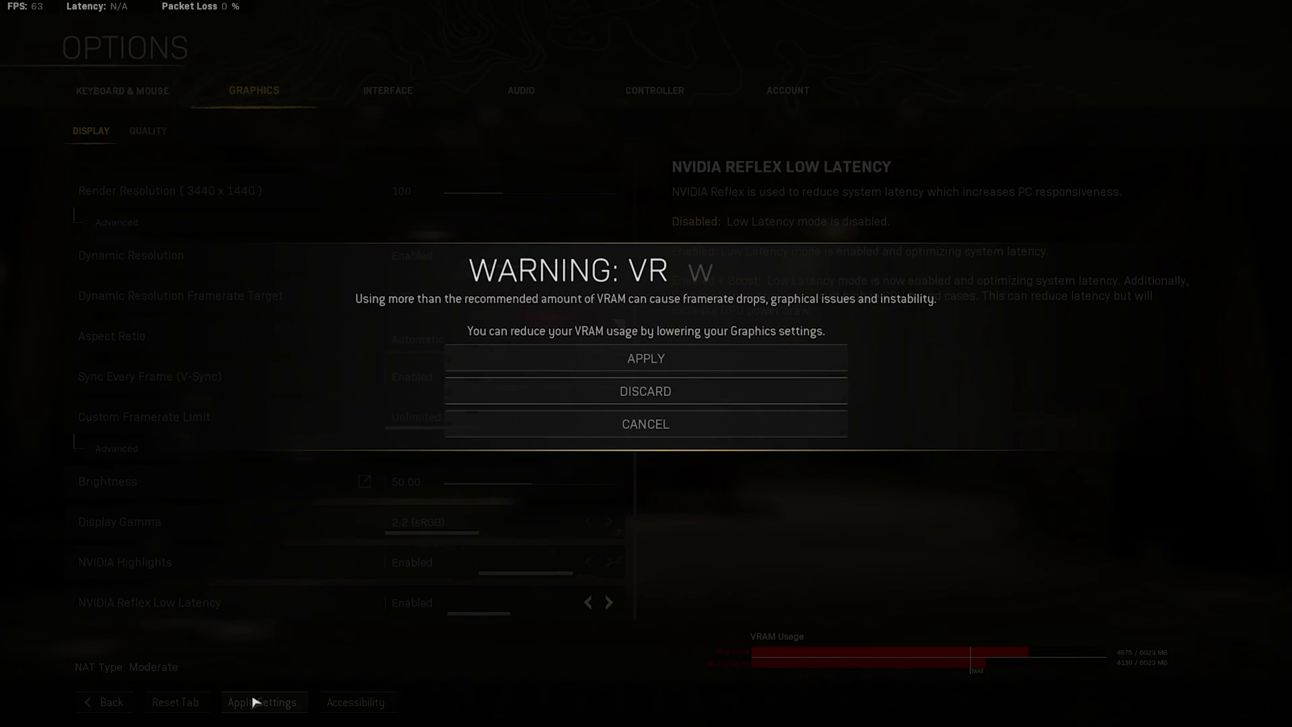
click(521, 367)
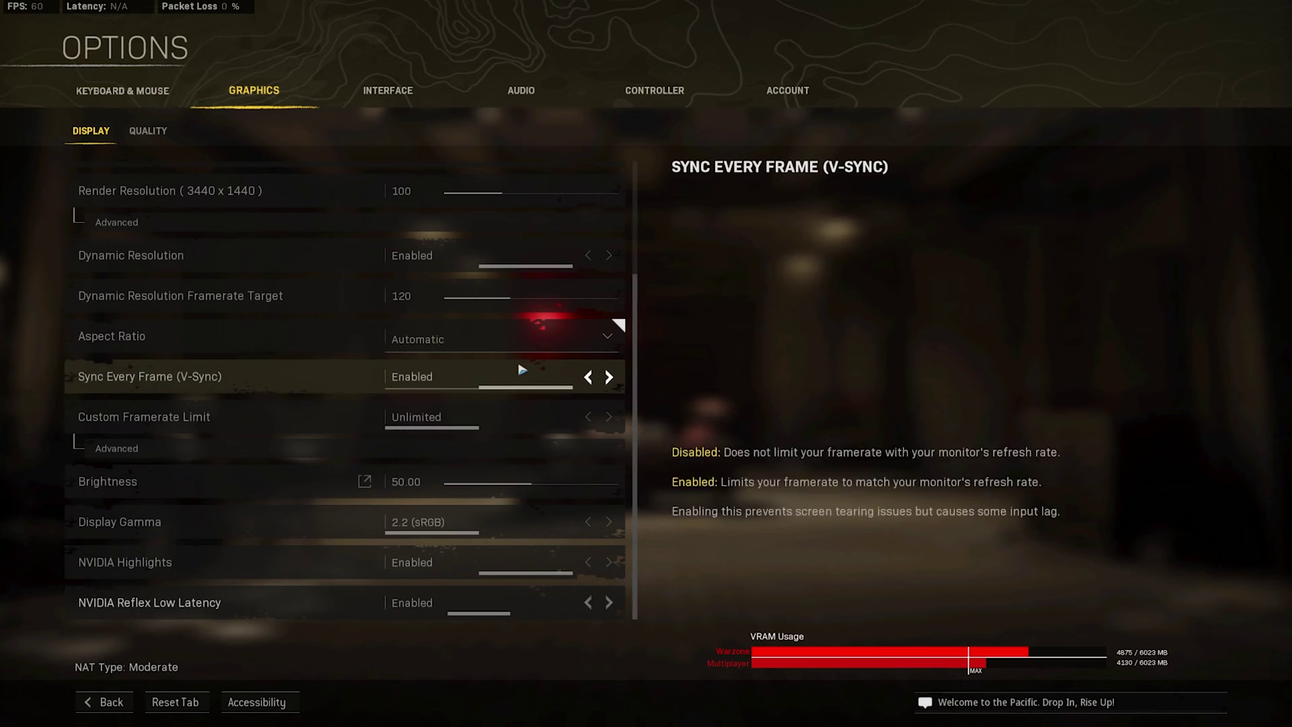
In the Quality settings, lower Texture Resolution from High to Low.
click(150, 138)
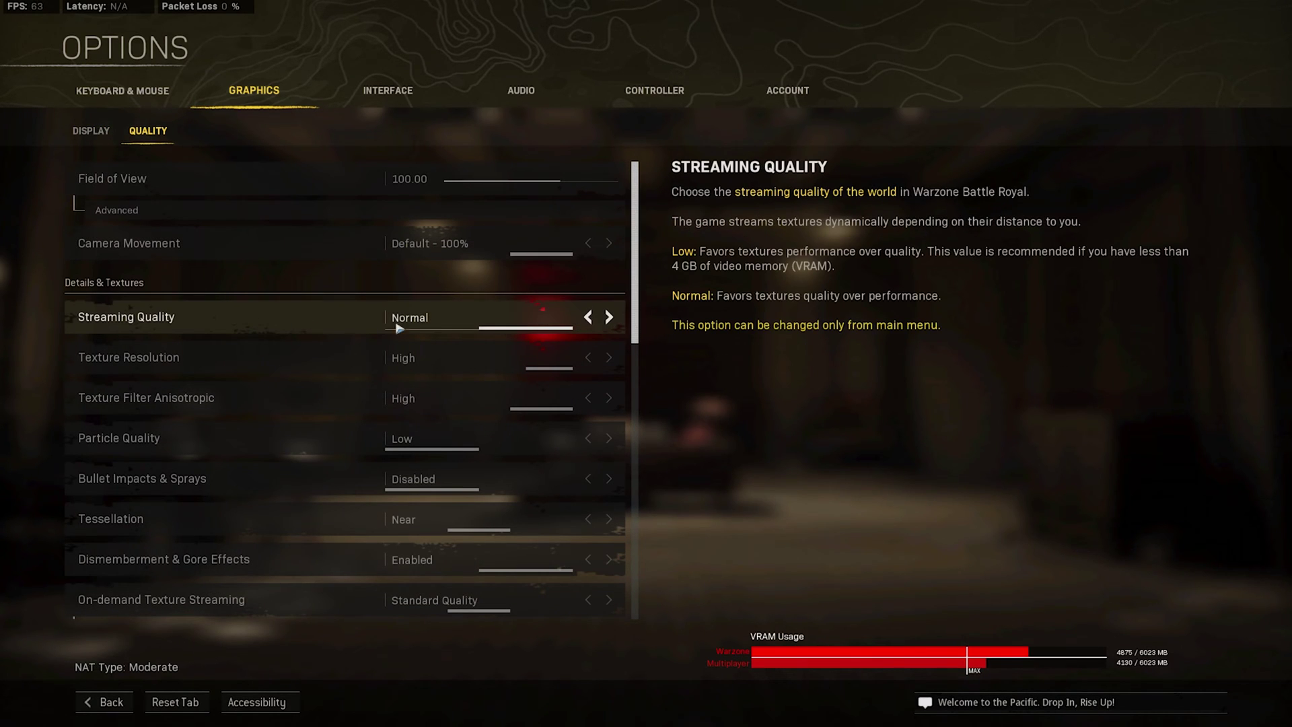
click(588, 357)
click(588, 358)
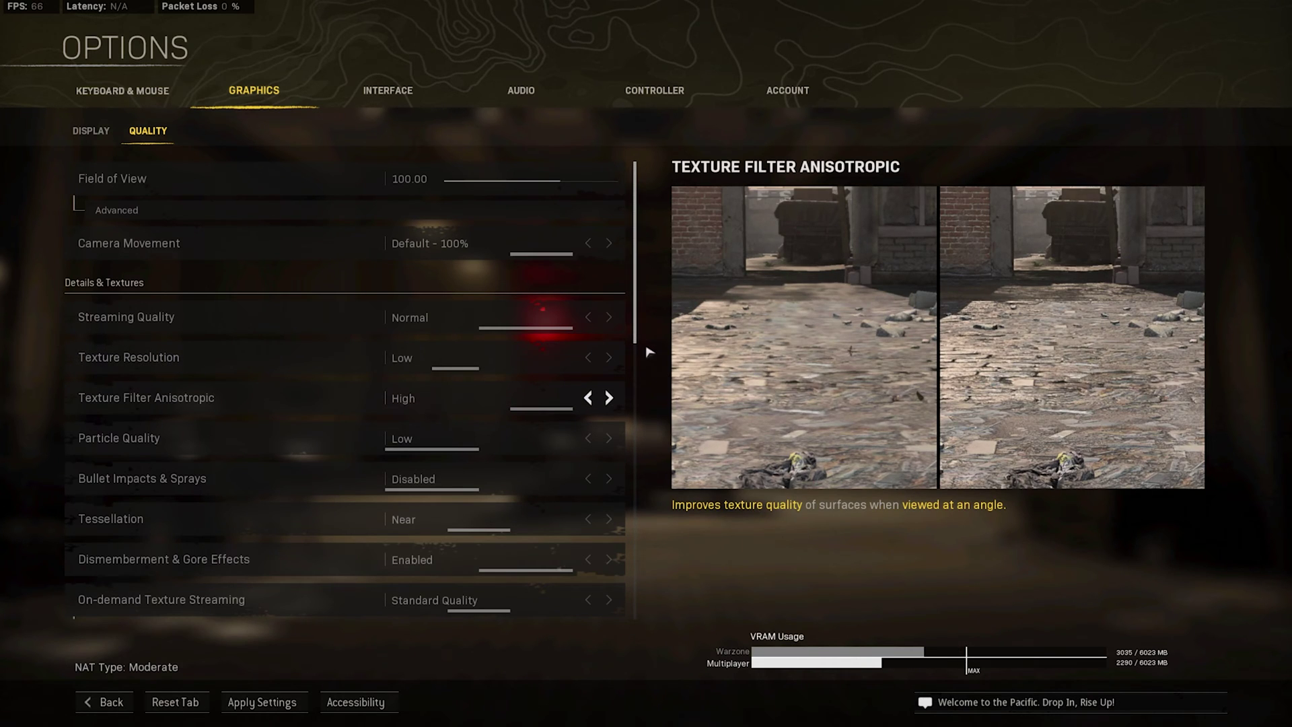
click(608, 357)
click(589, 358)
click(609, 357)
click(589, 357)
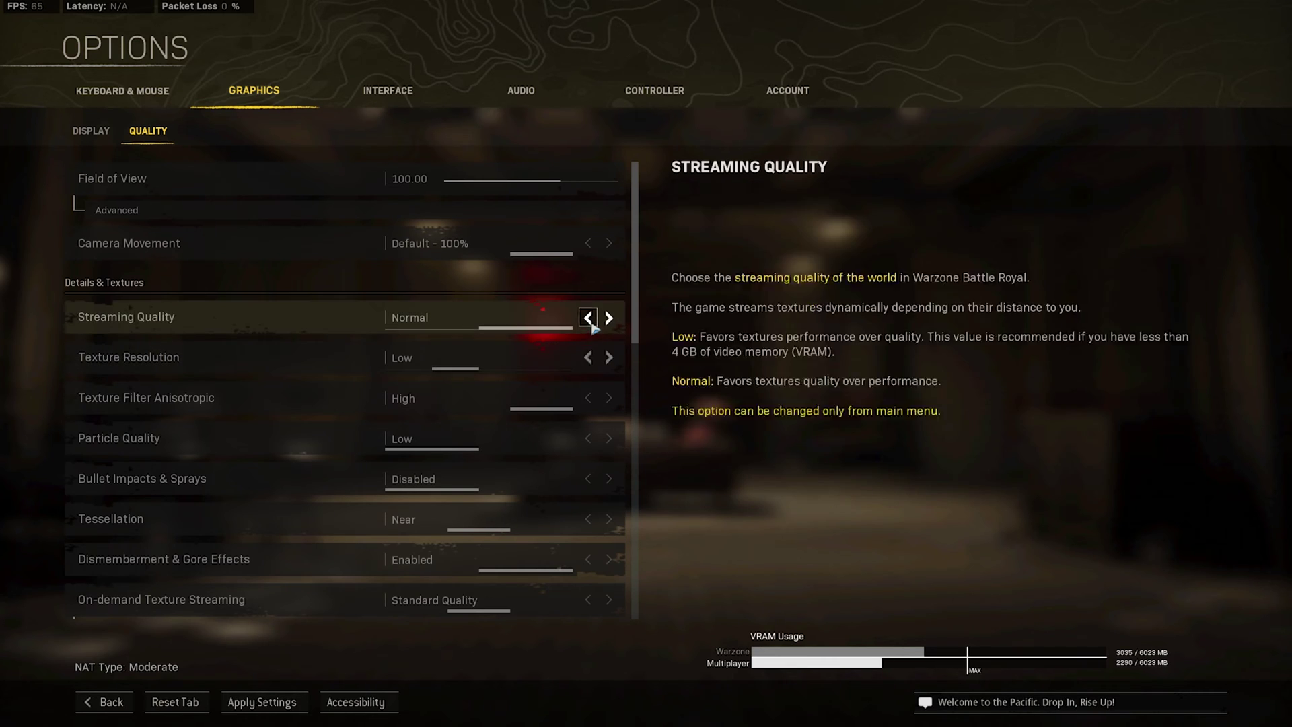
Test lower Streaming Quality and Very Low textures, settling on Normal streaming and Low textures.
click(588, 317)
click(609, 317)
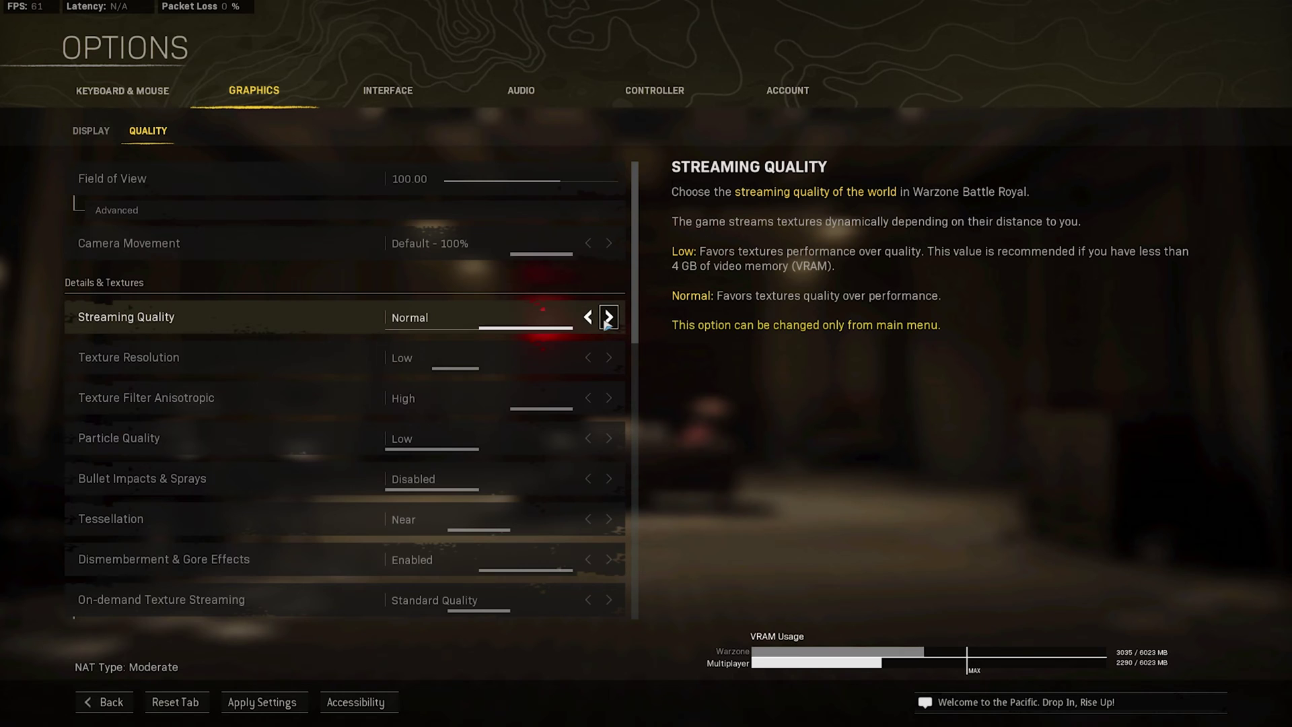
click(589, 357)
click(609, 358)
click(589, 357)
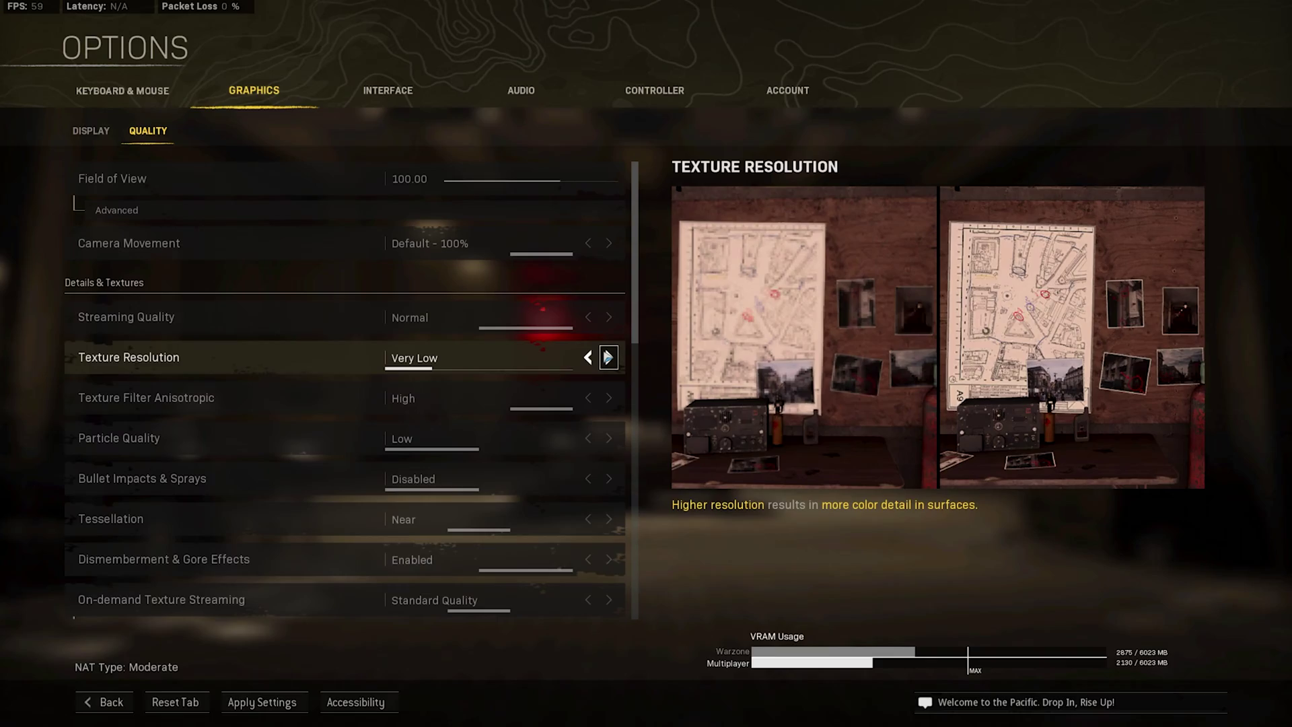
click(609, 357)
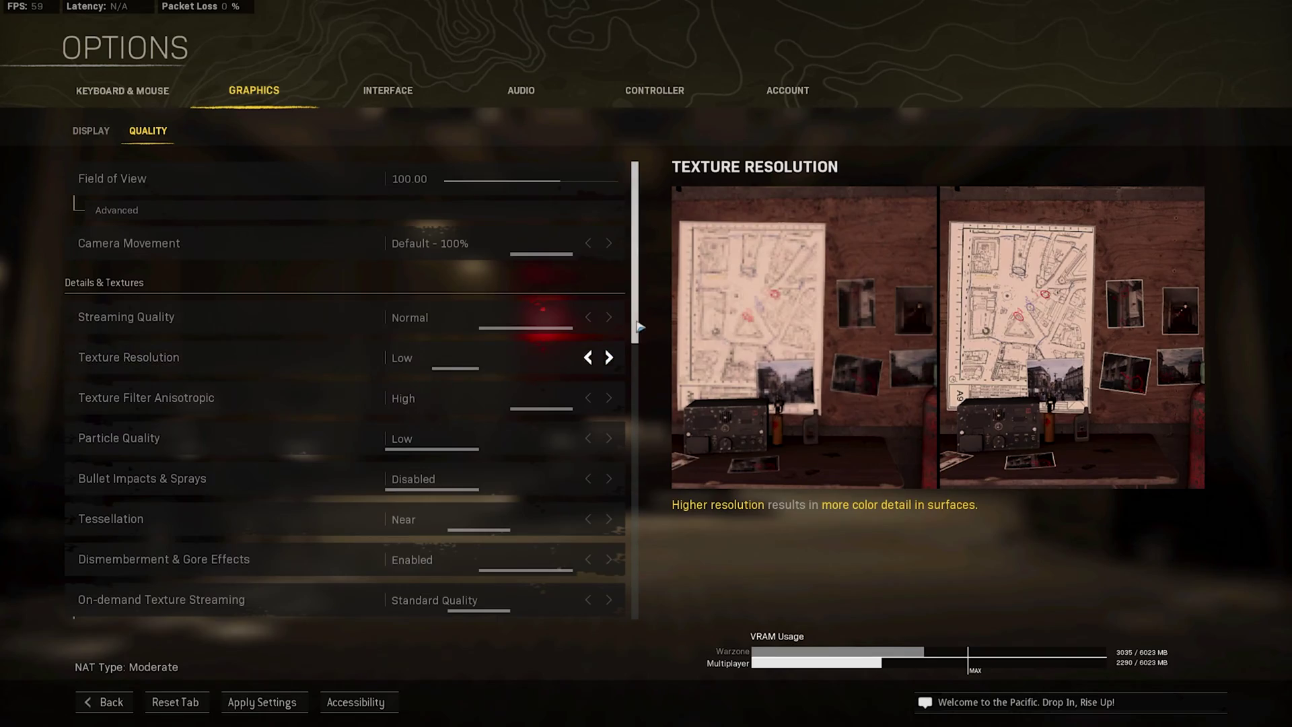
scroll(634, 392, down, 3)
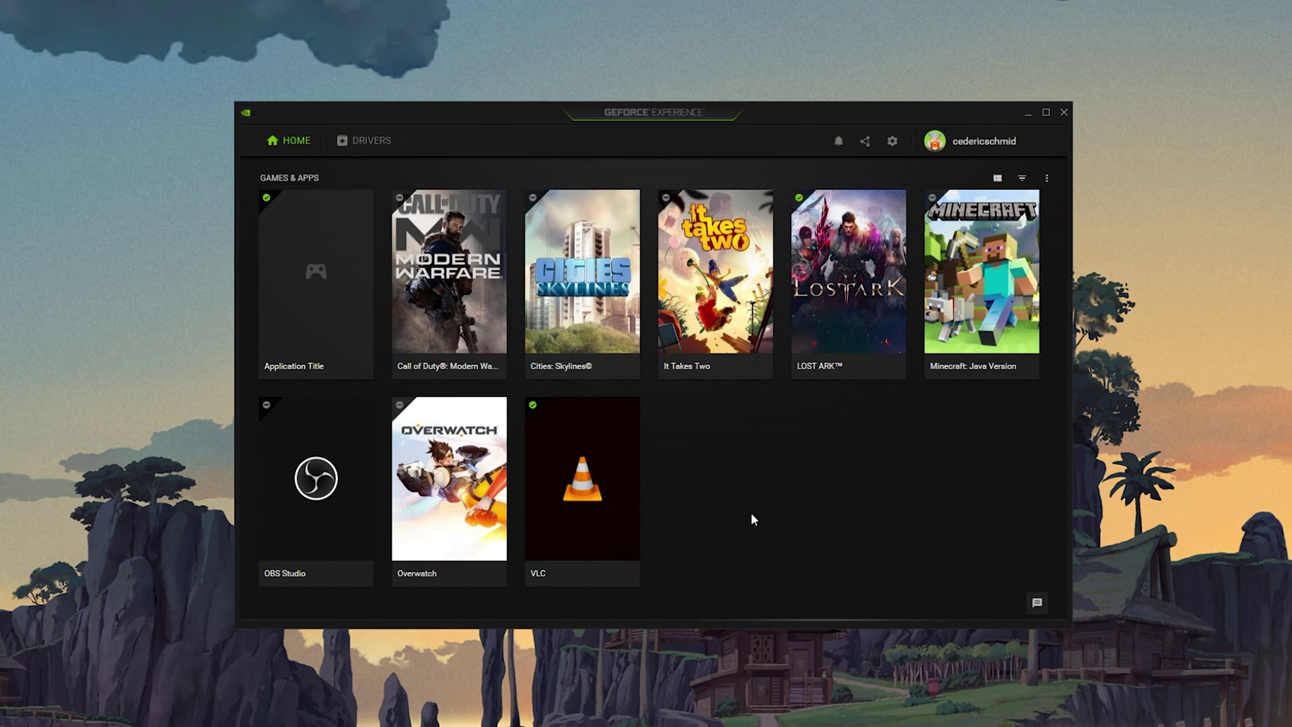
Compare the available 511.79 Game Ready driver with installed 497.29, then return to the Home library.
click(391, 141)
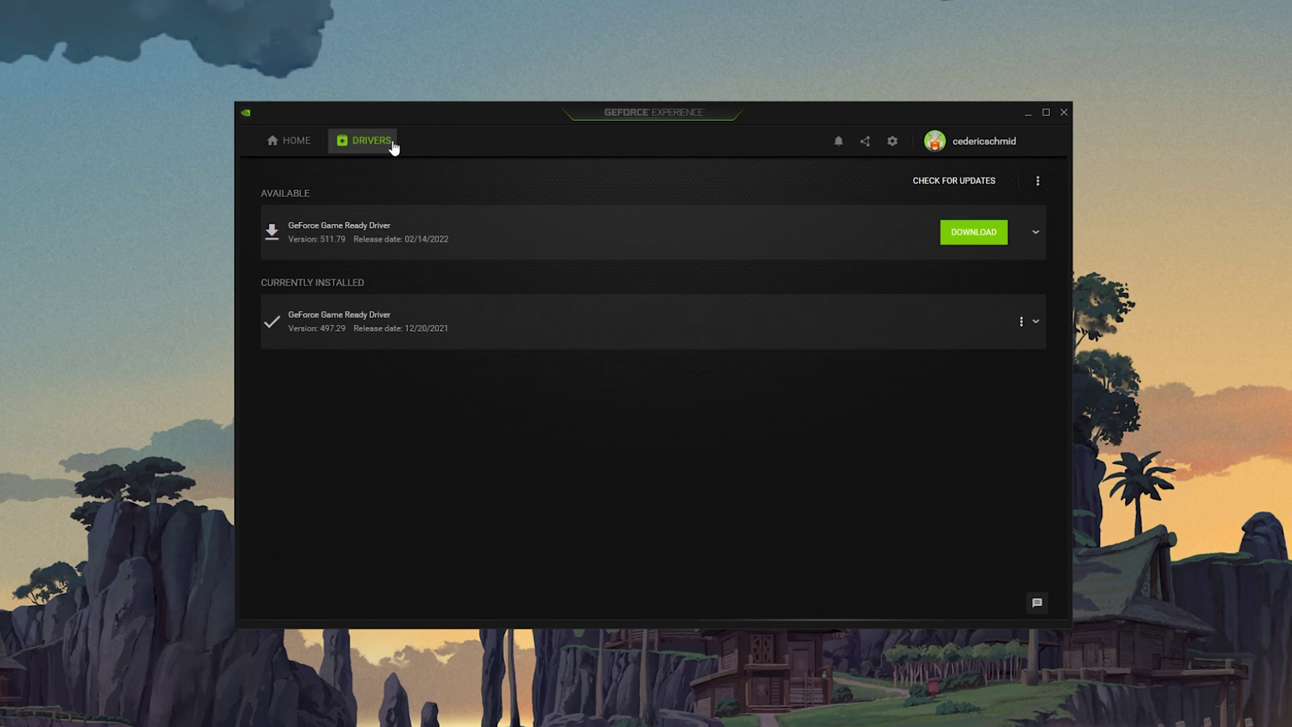
click(1034, 236)
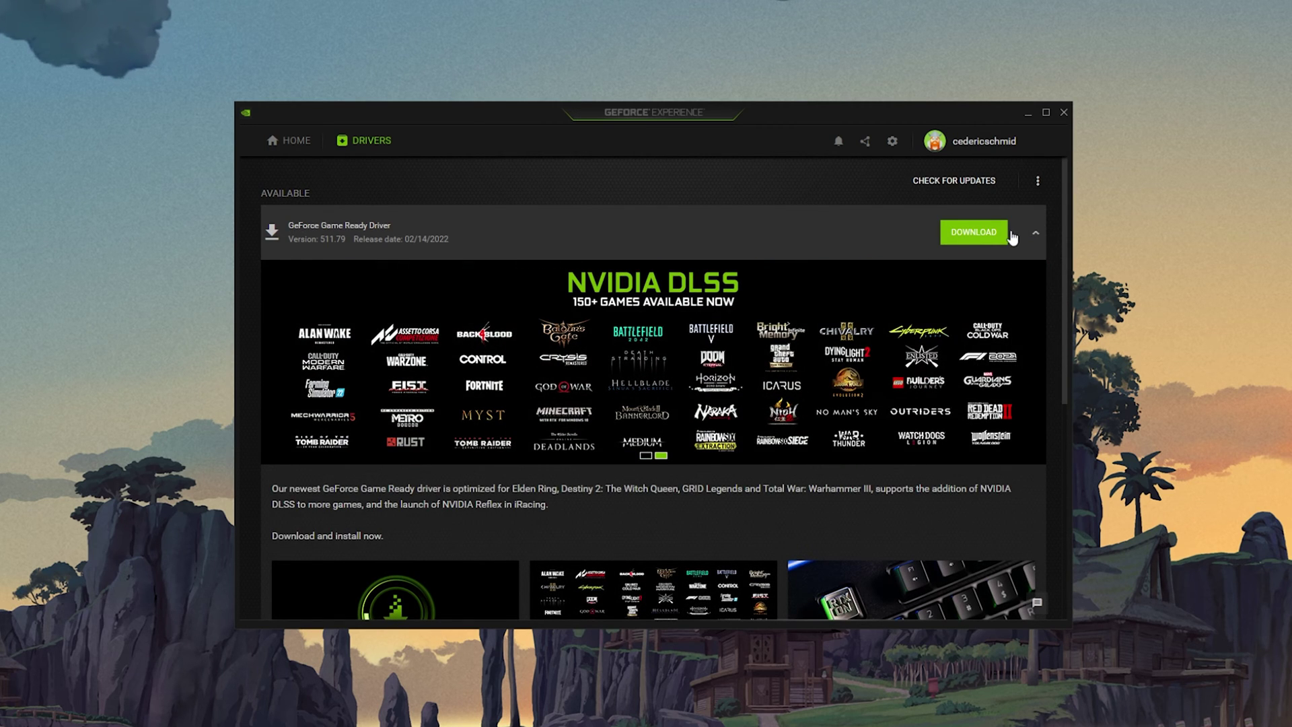
click(1030, 234)
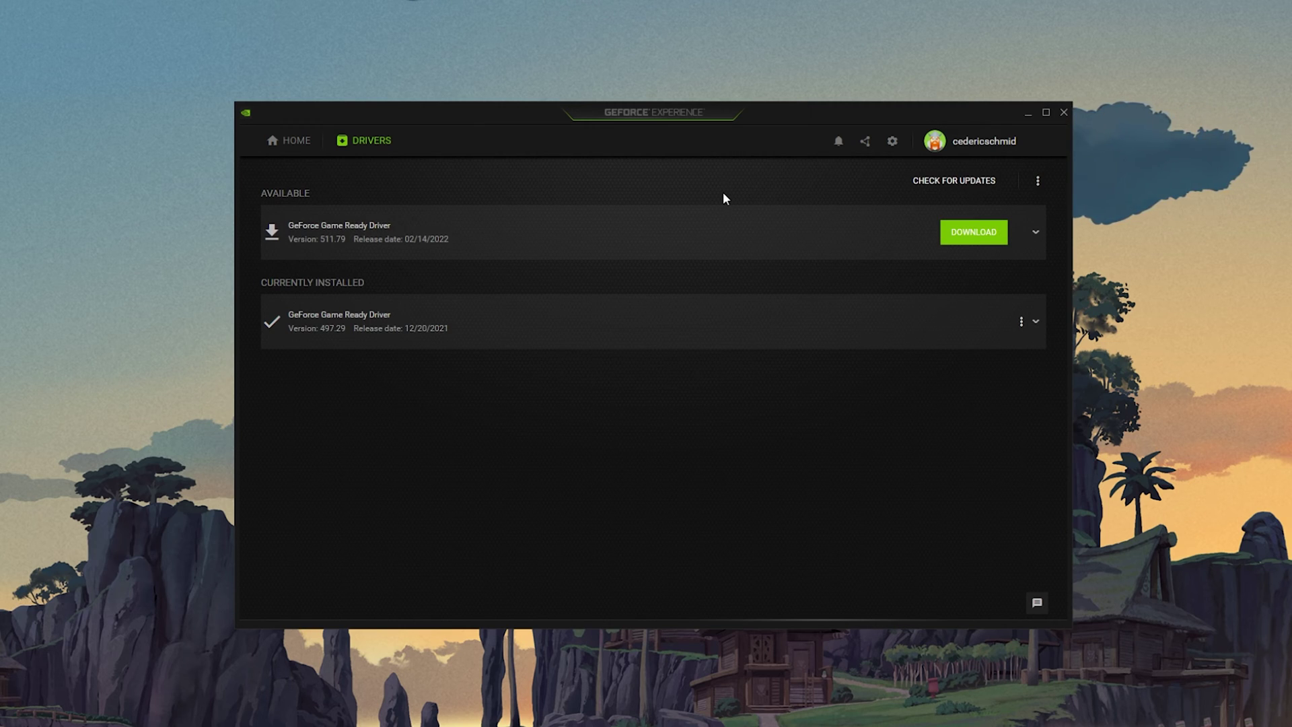
click(281, 149)
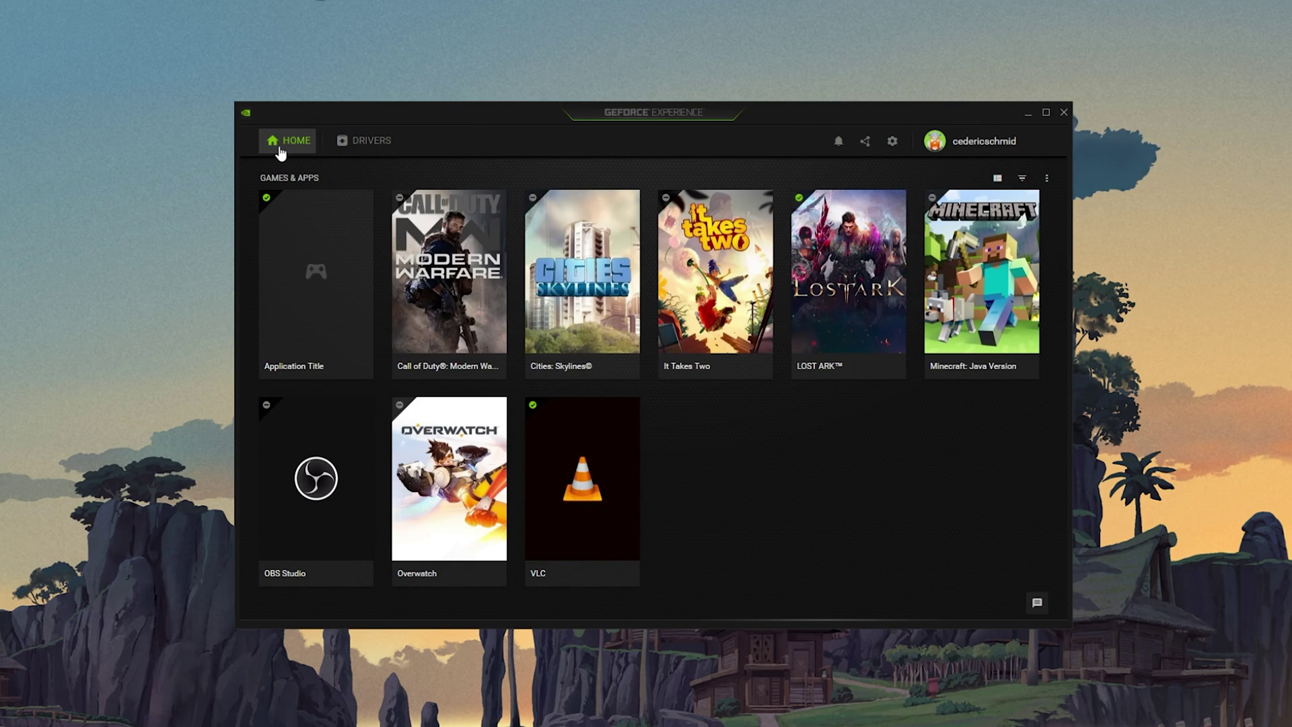
Open Call of Duty: Modern Warfare's details and scroll through its current versus optimal settings.
mouse_move(462, 292)
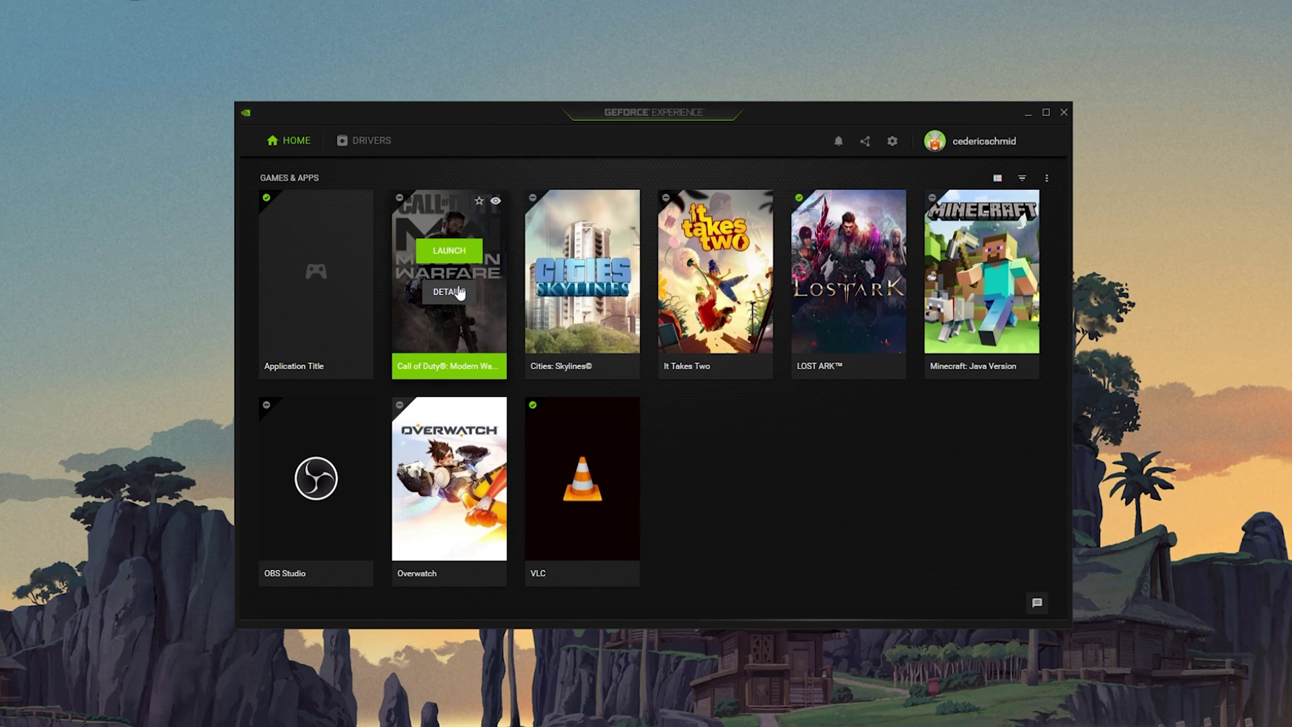
click(458, 293)
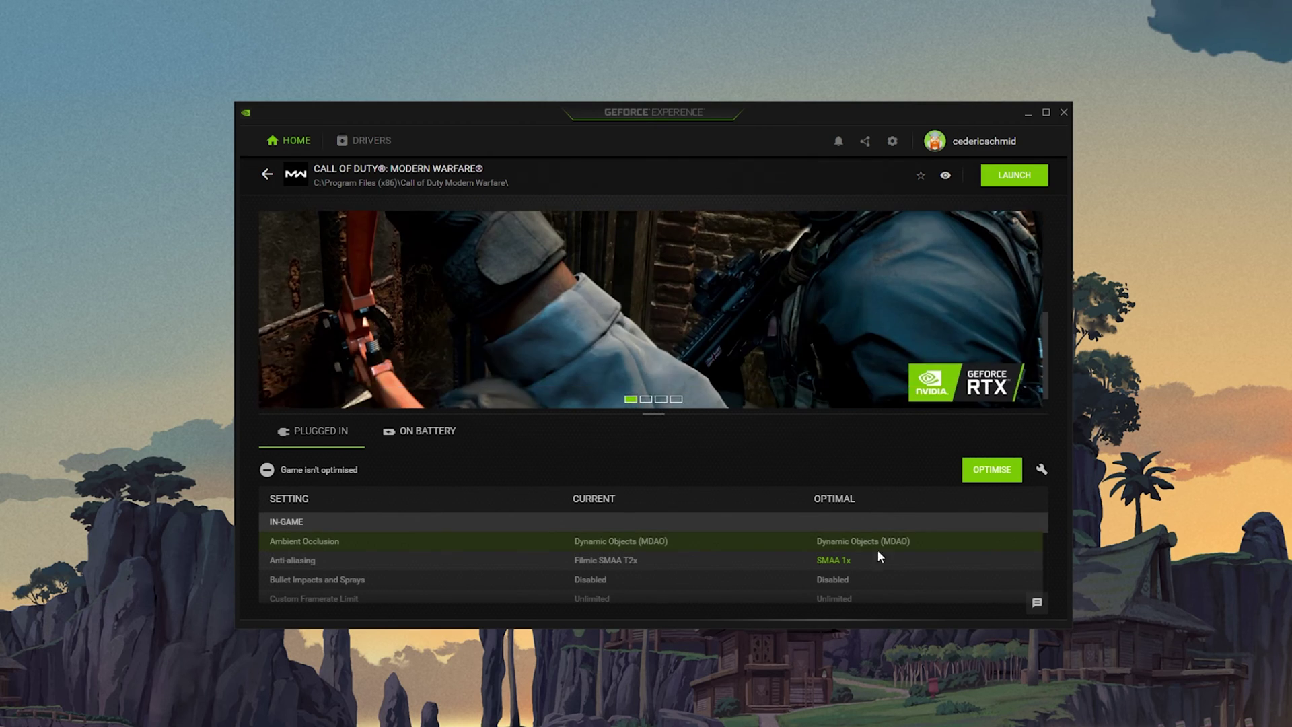
mouse_move(828, 583)
scroll(826, 580, down, 2)
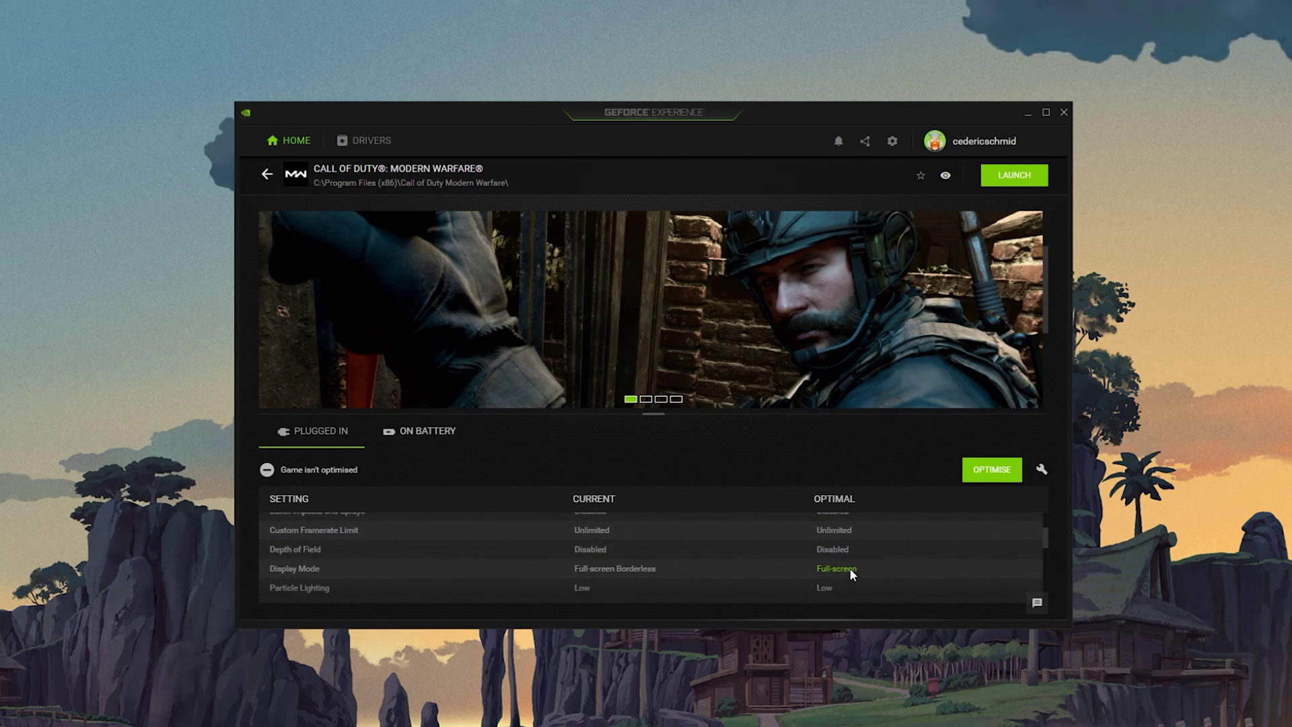
scroll(850, 568, down, 2)
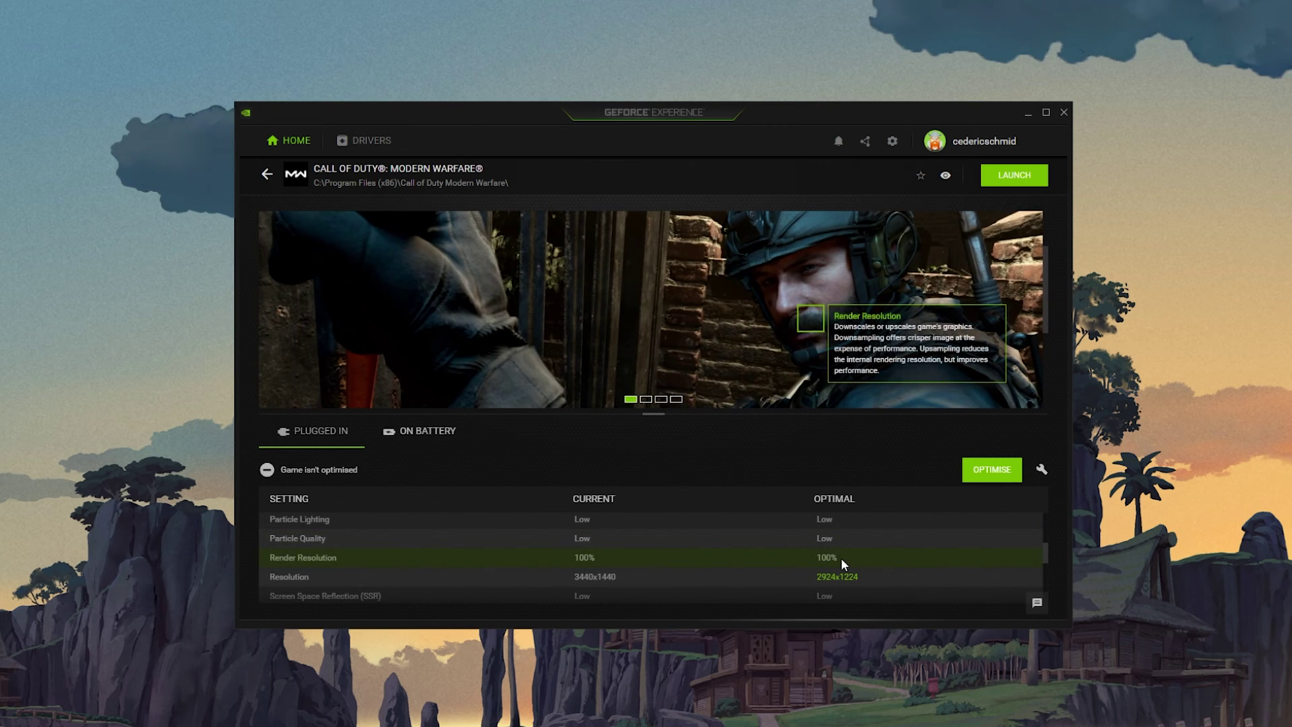
scroll(845, 576, down, 2)
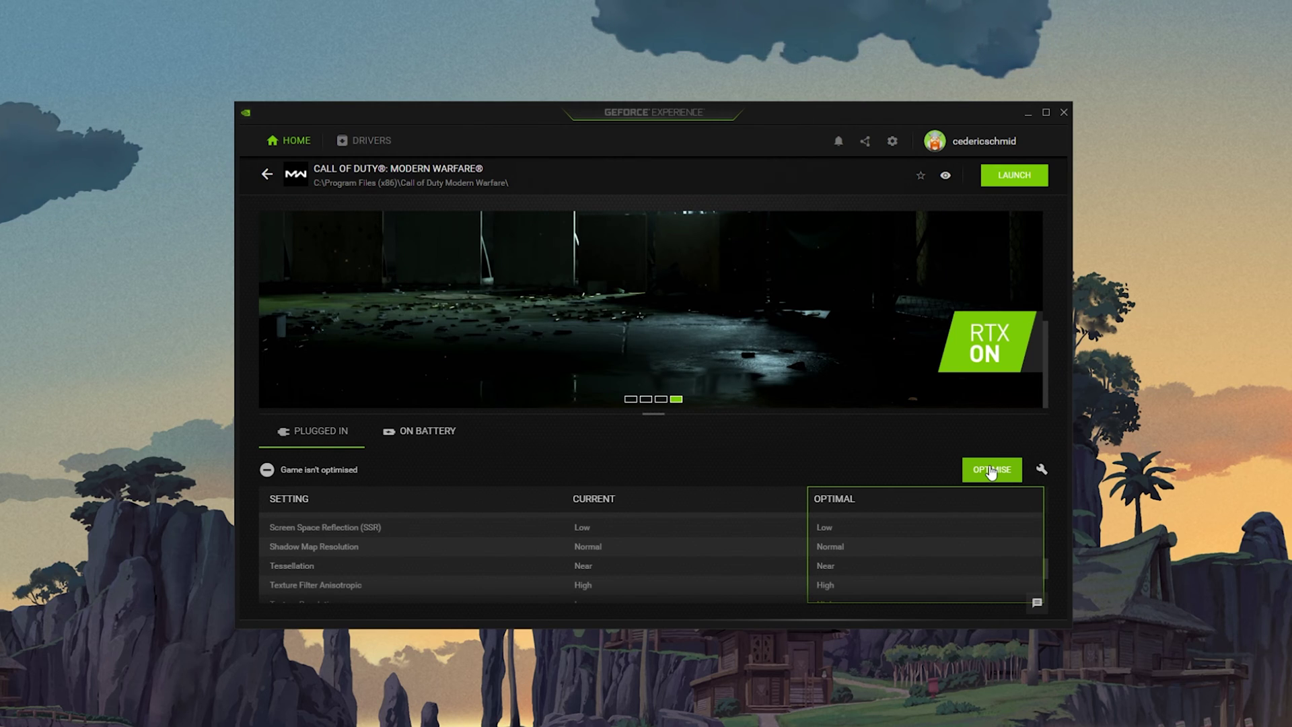
Try custom optimisation settings (Optimal slider, Display mode choices), then cancel without optimising.
click(1041, 470)
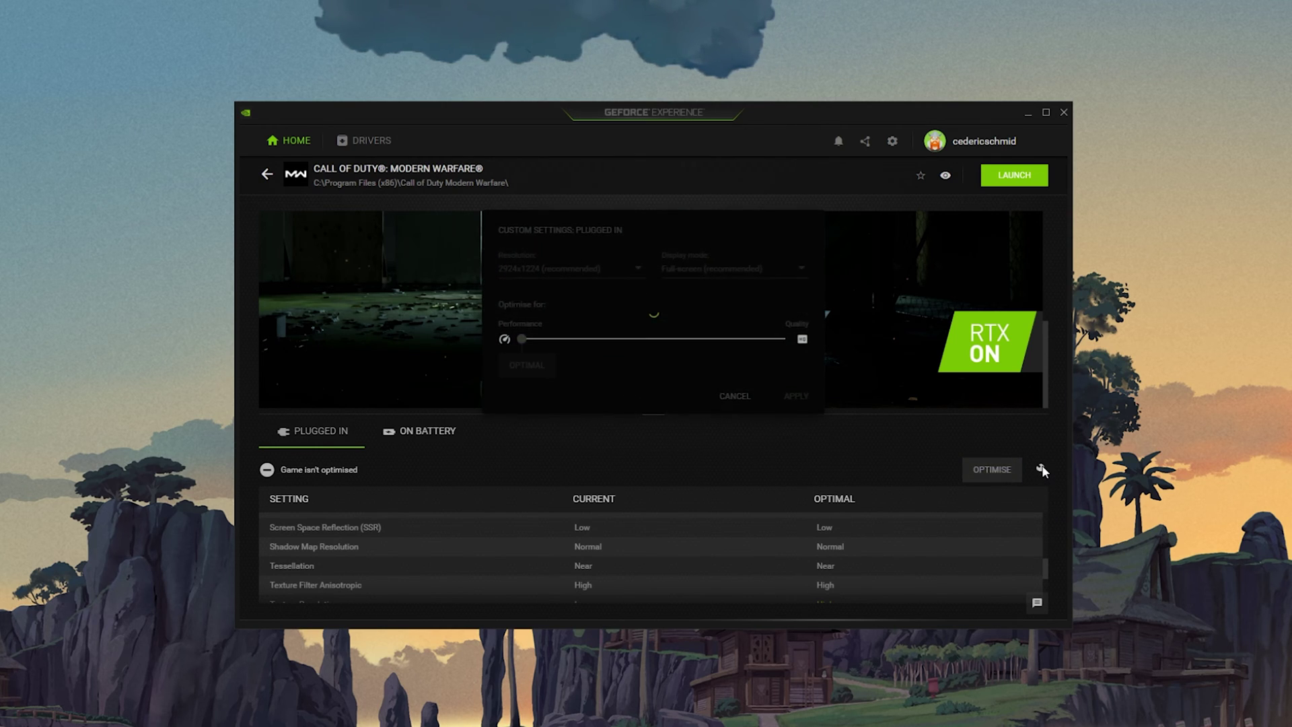
mouse_move(616, 341)
mouse_down()
mouse_move(525, 340)
mouse_move(692, 341)
mouse_move(615, 342)
mouse_up()
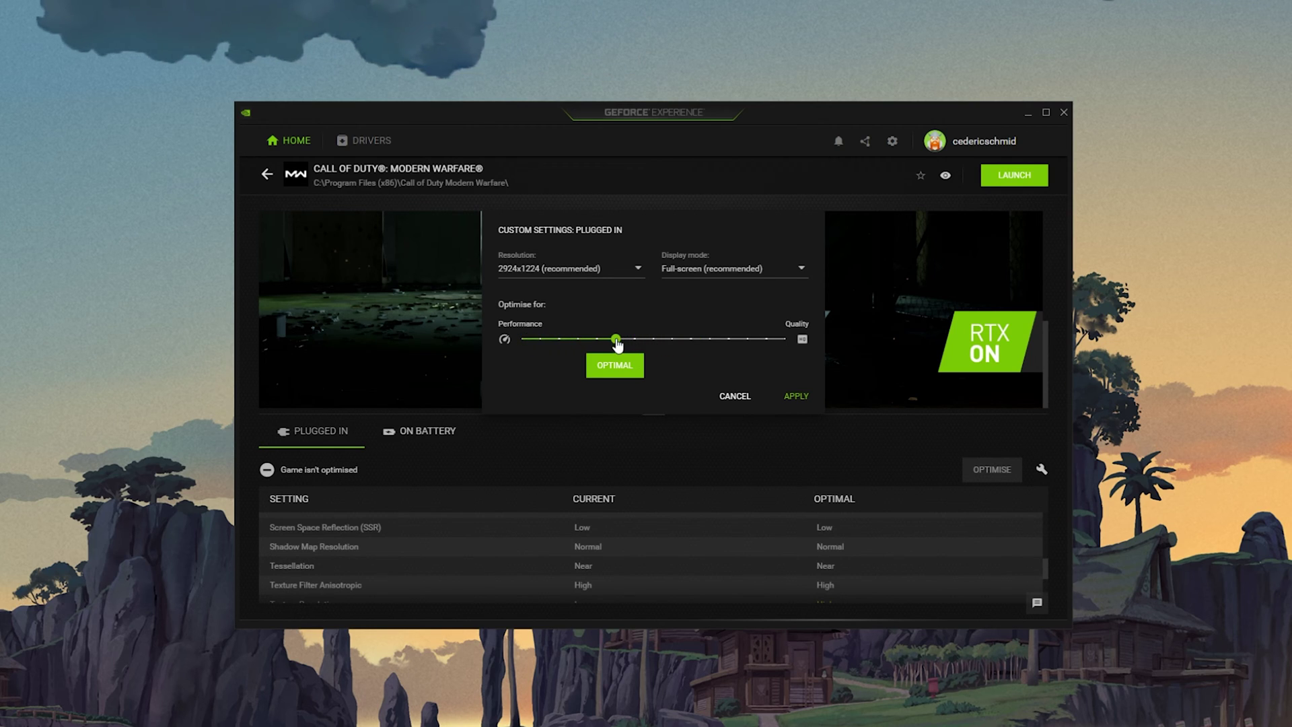
click(773, 279)
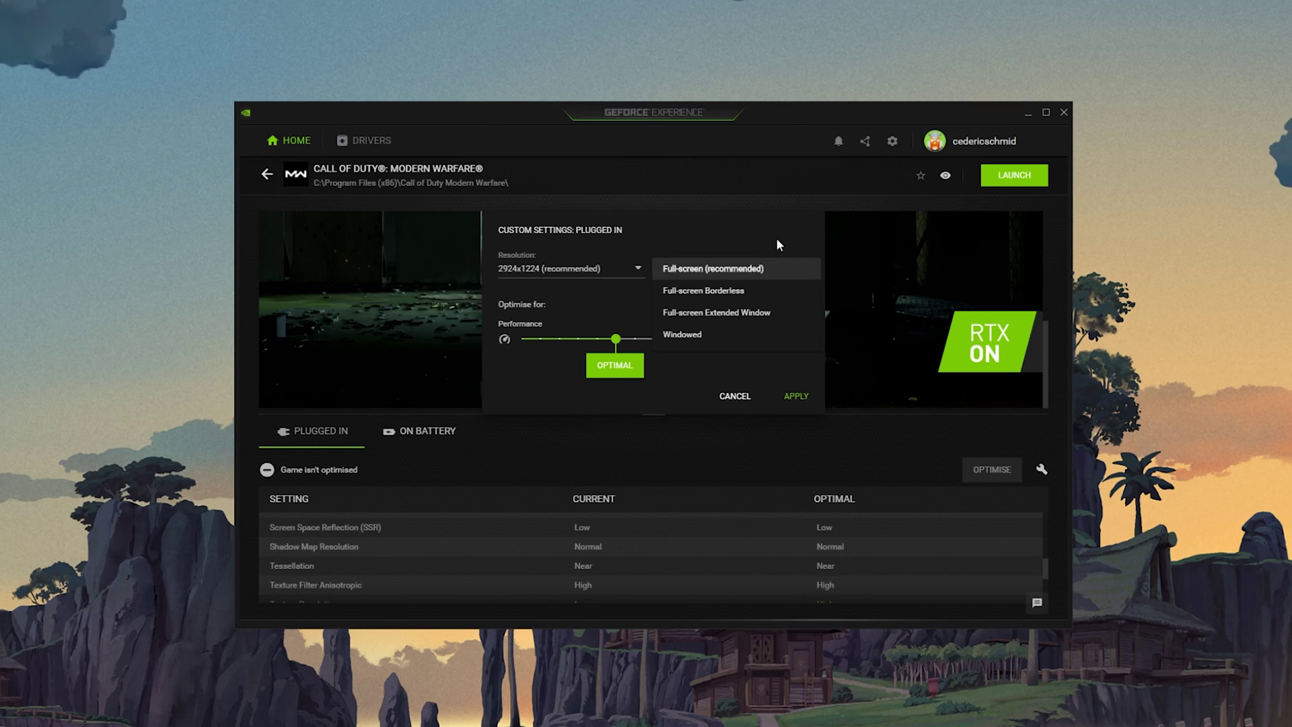
click(735, 396)
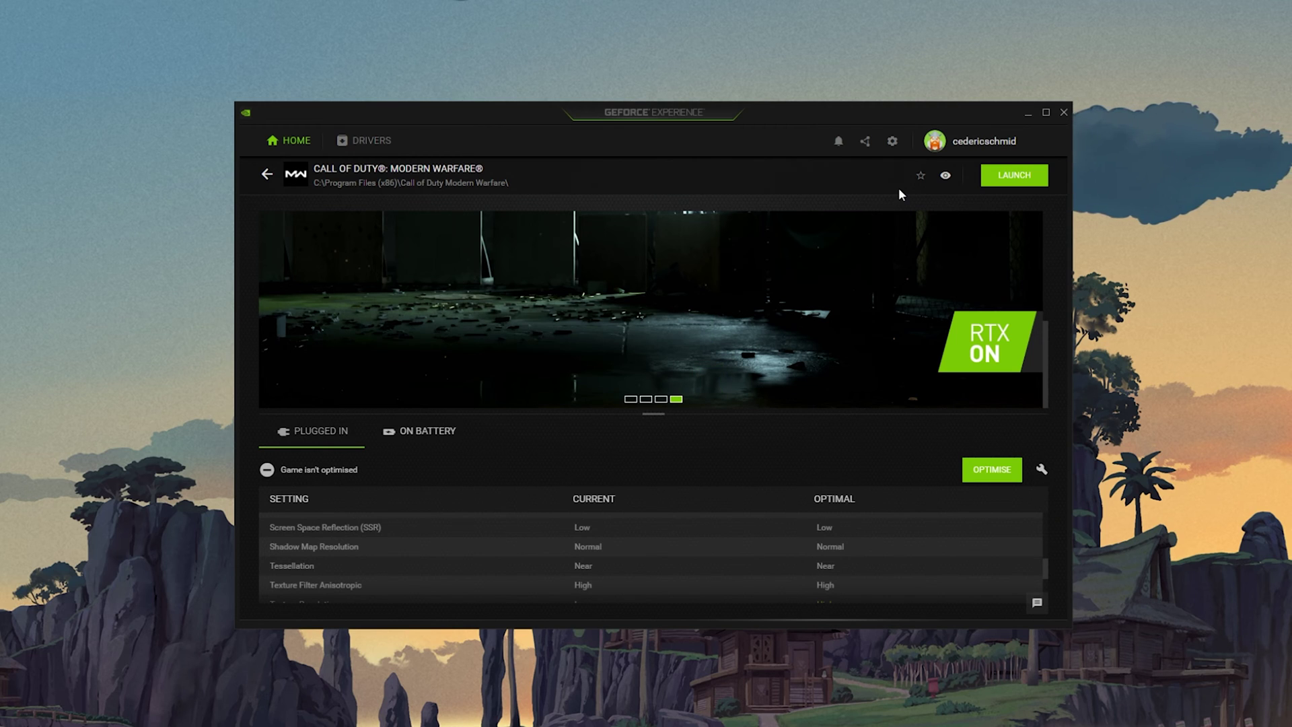
click(891, 141)
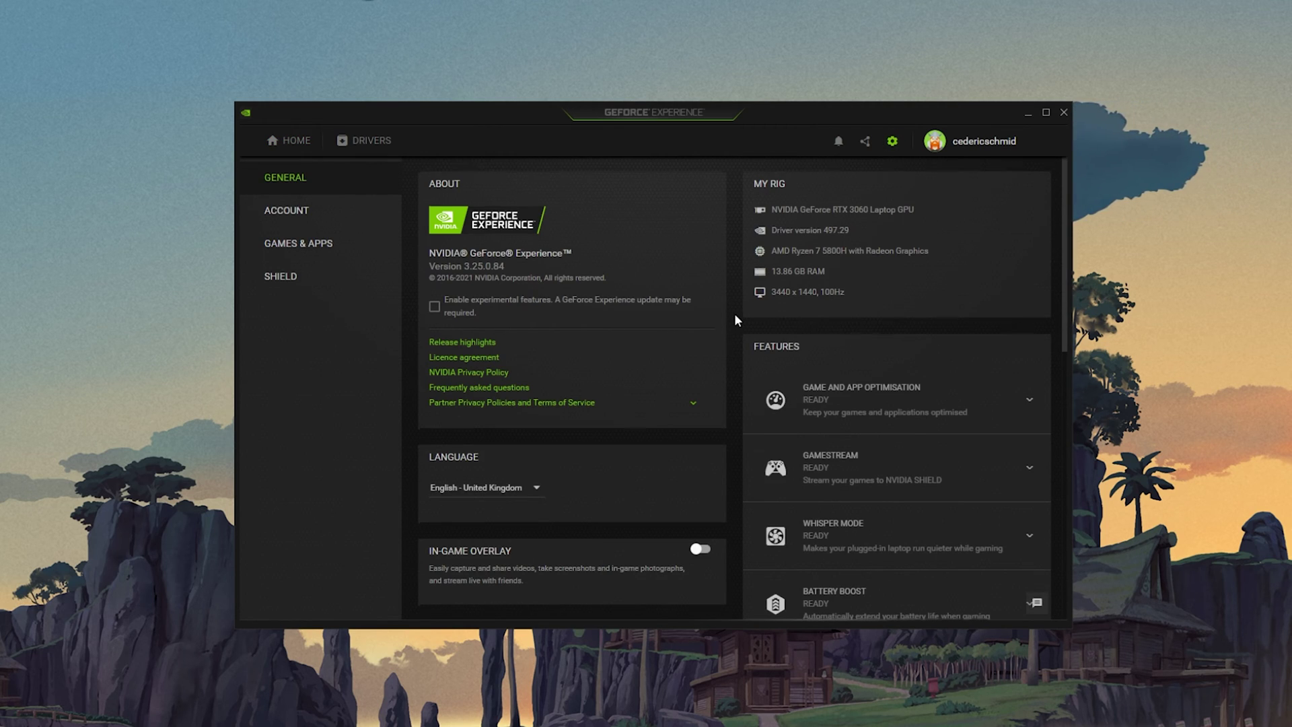
Scroll General settings to review Image Scaling at 77% with sharpen 19 and Battery Boost on.
scroll(733, 313, down, 5)
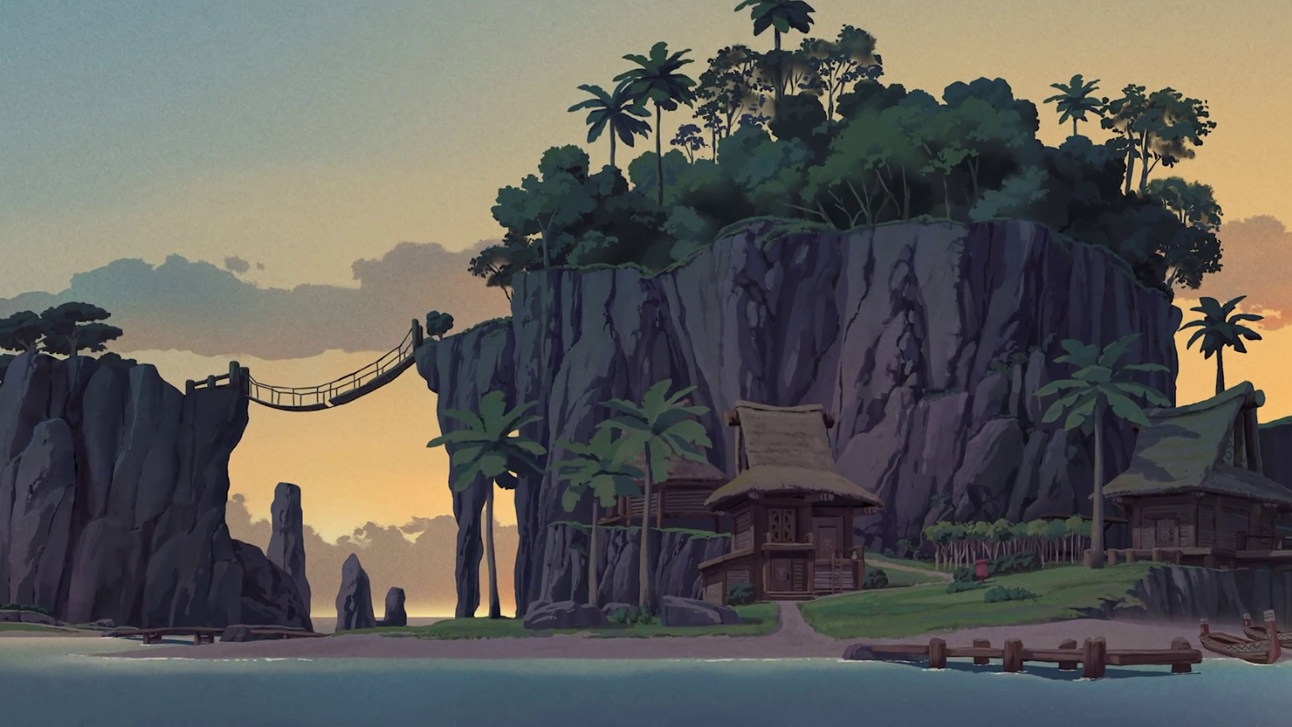
Search 'update' to reach Windows Settings, then open Gaming › Game Mode and confirm it is On.
key(super)
text(update)
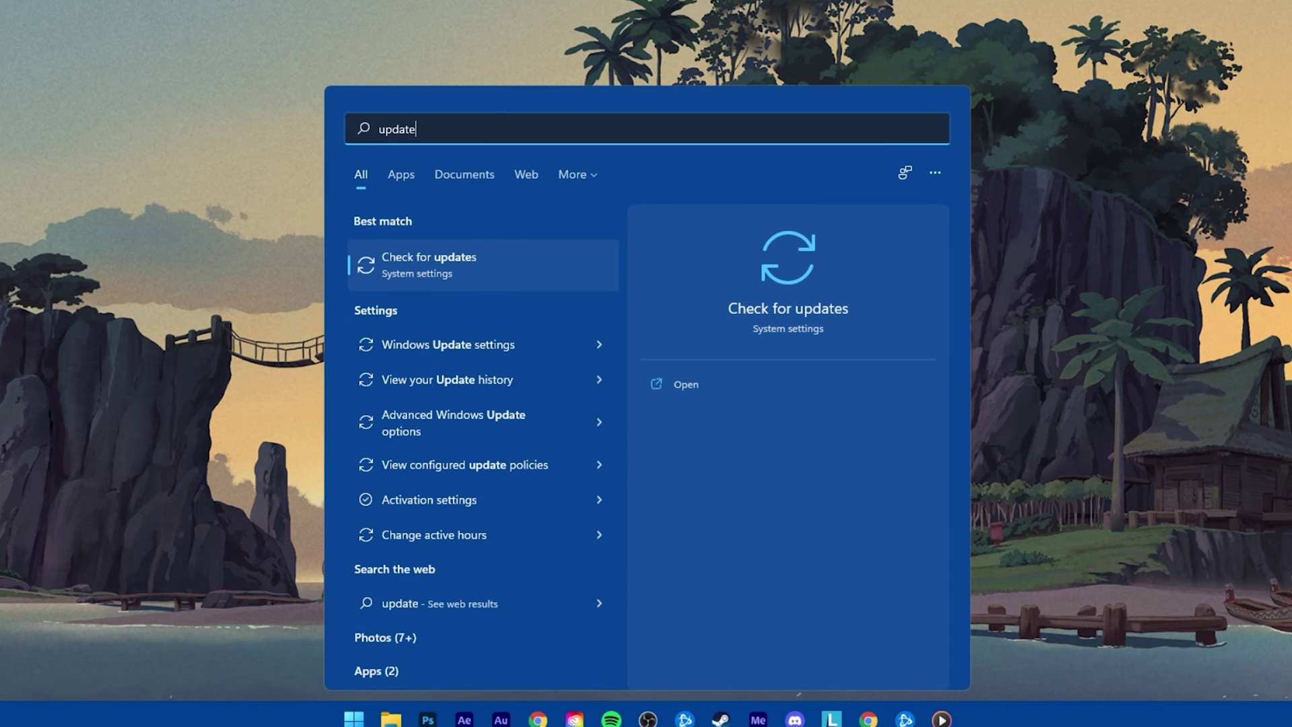
key(Return)
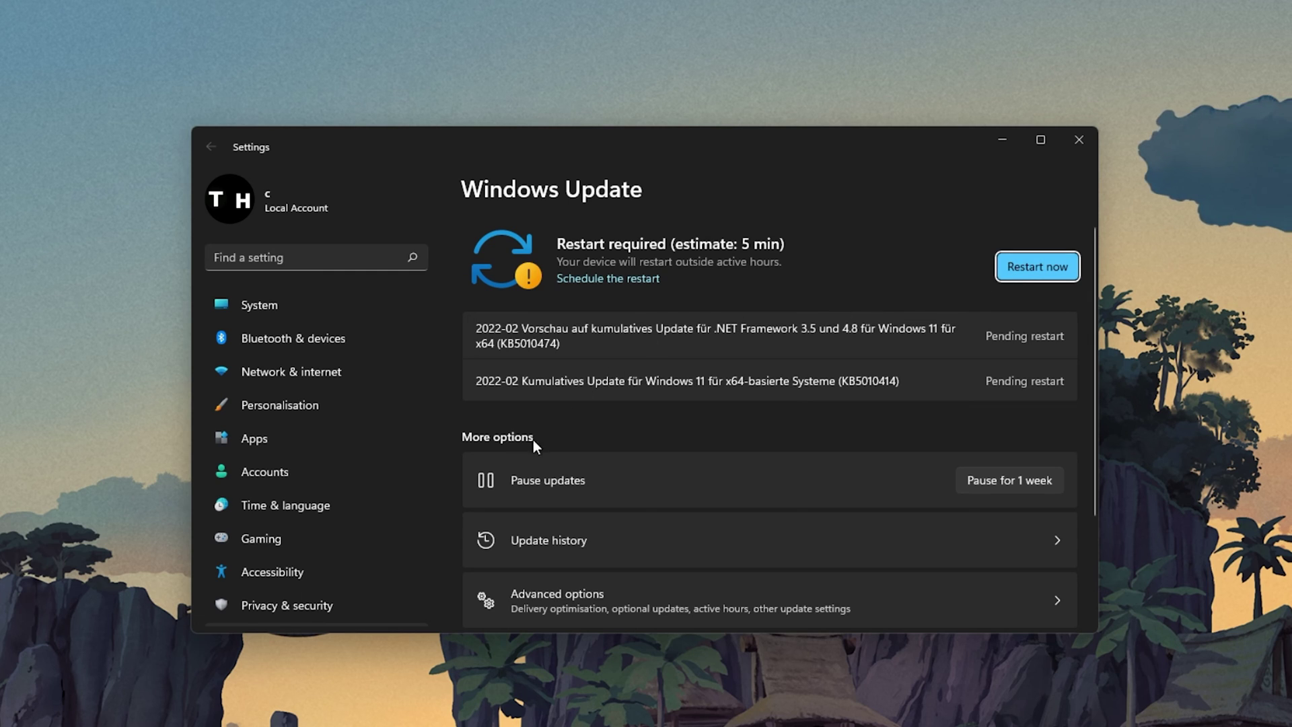
click(354, 547)
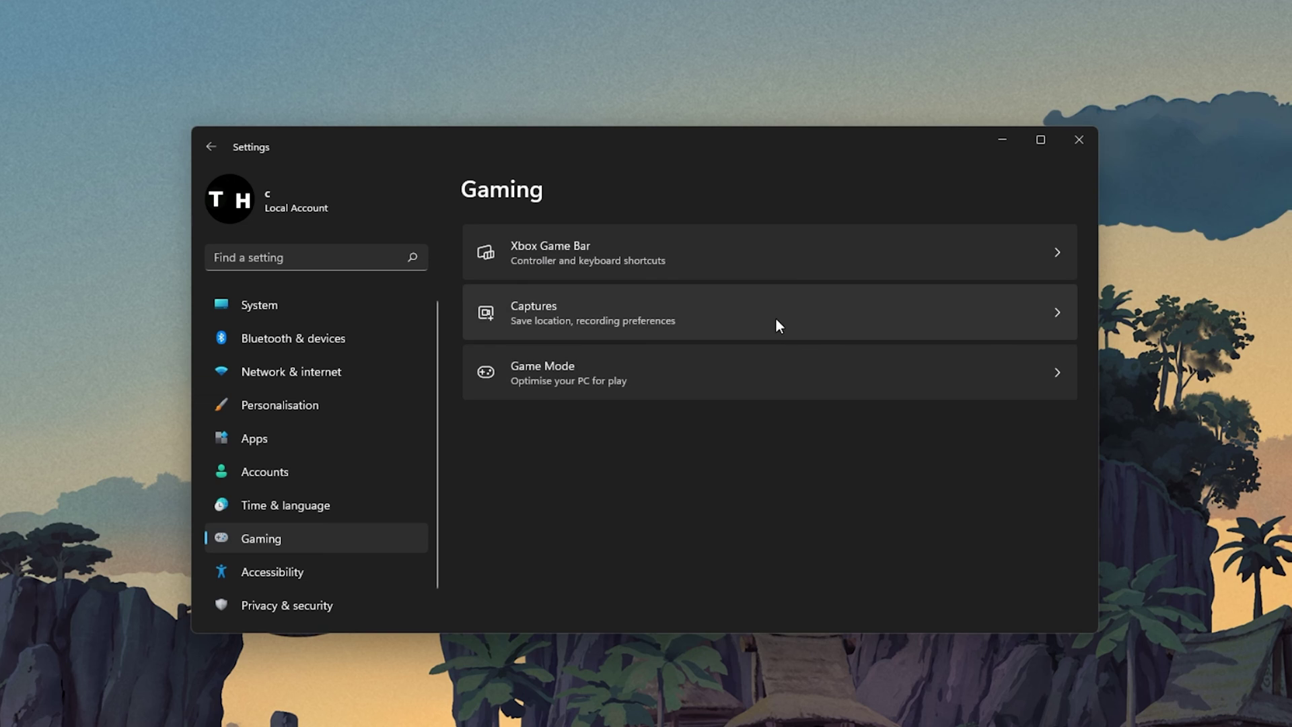
click(780, 354)
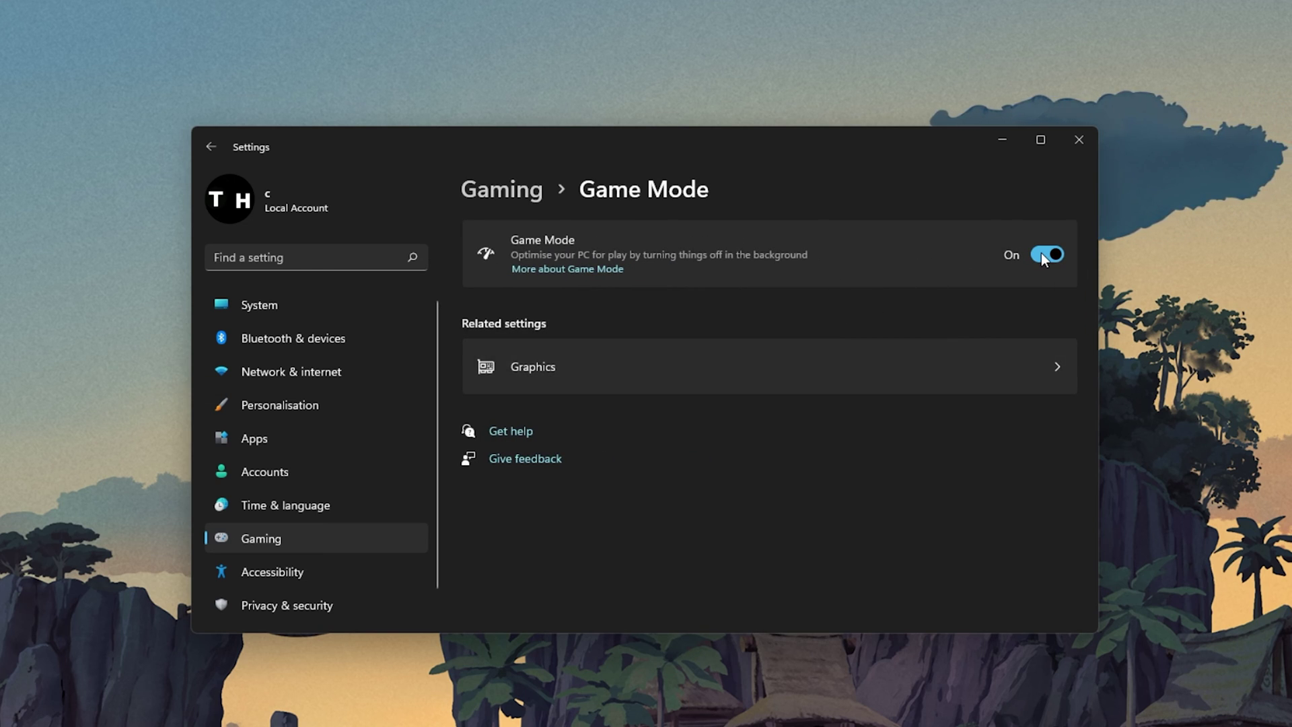